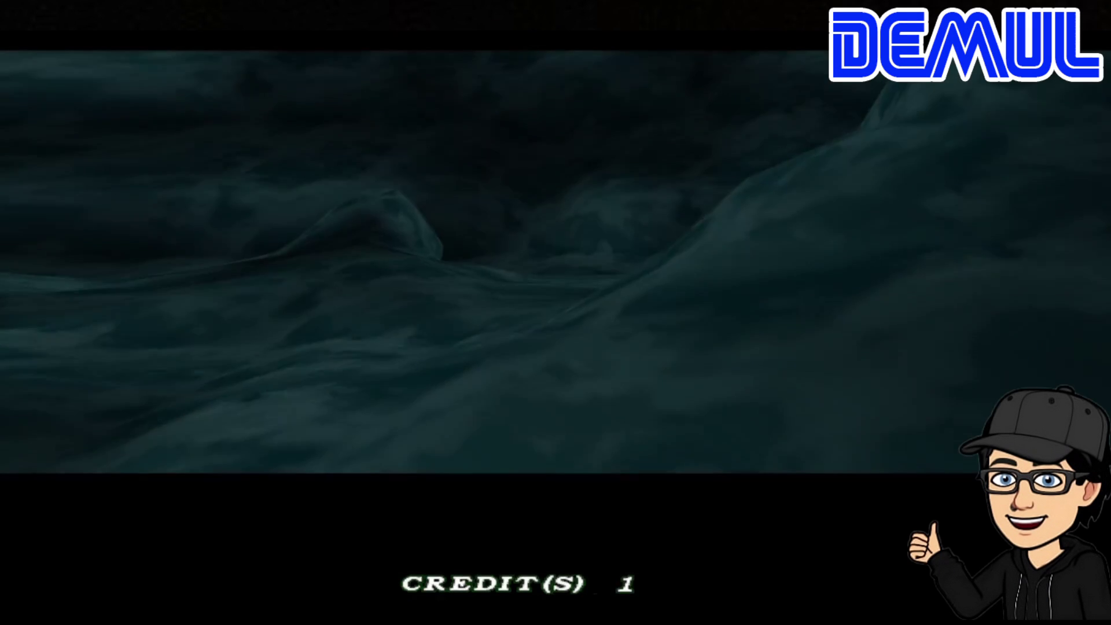
# Insert credits and start a one-player game of Dolphin Blue
pyautogui.press('5')
pyautogui.press('1')
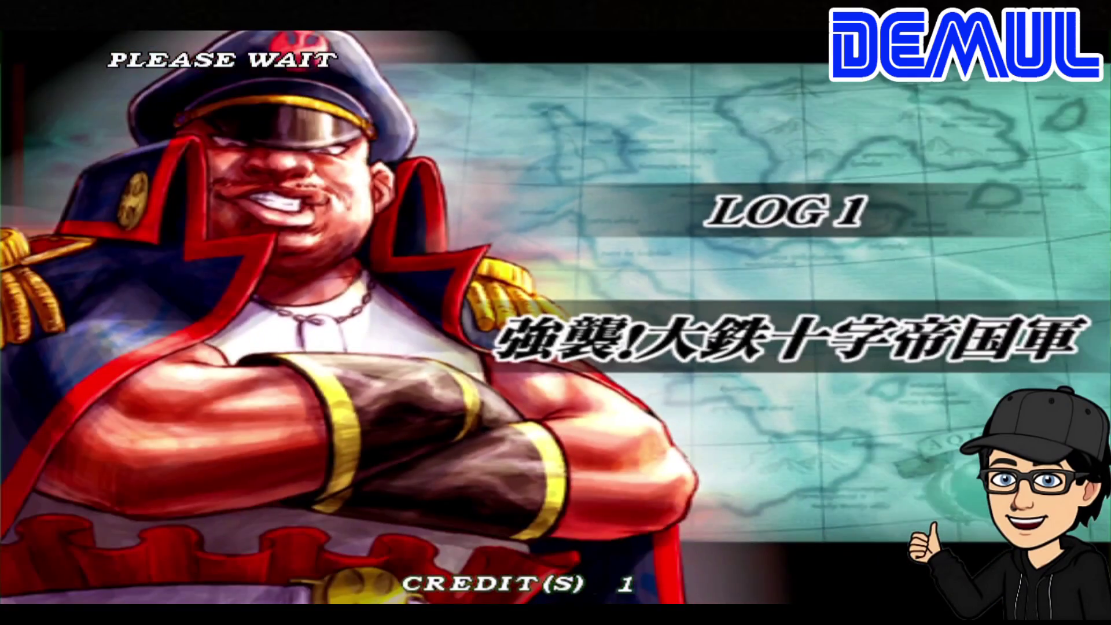
pyautogui.press('5')
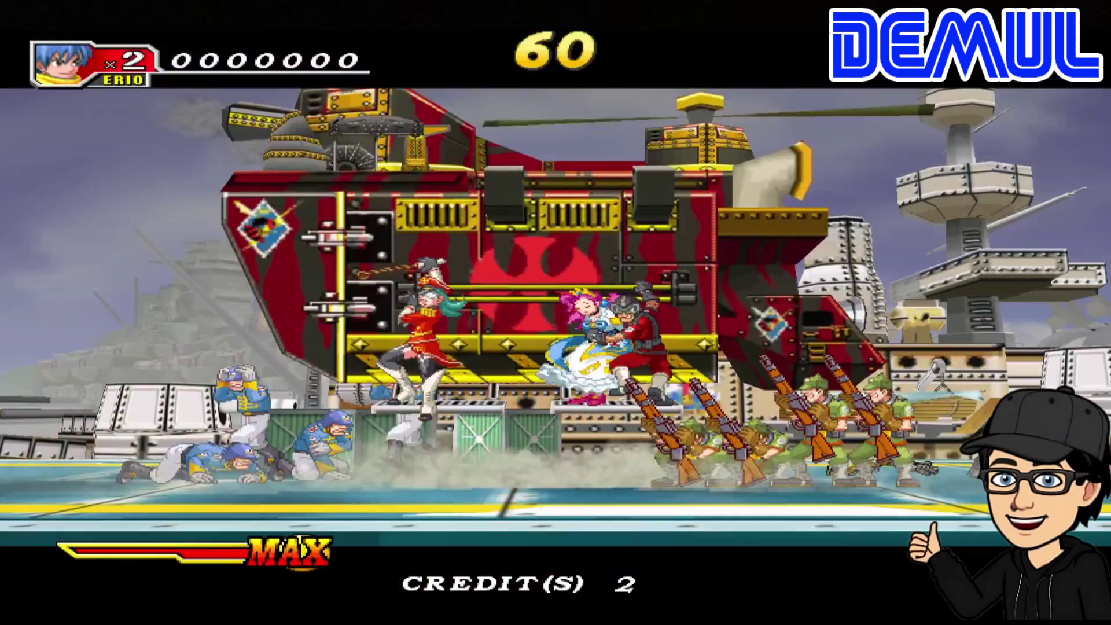
pyautogui.press('5')
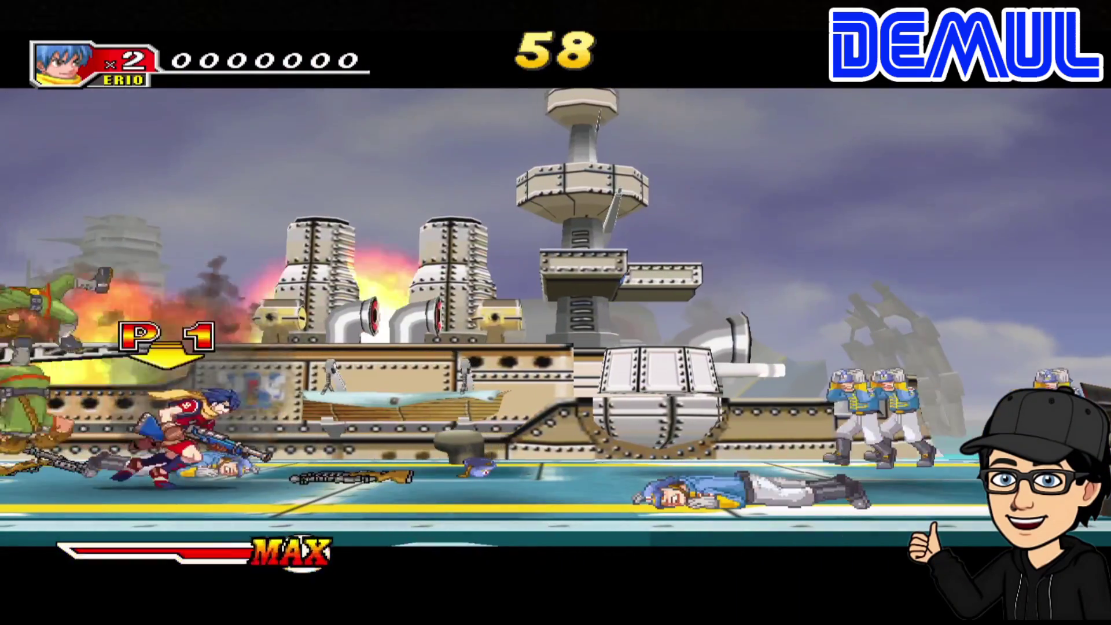
# Fight rightward through the opening battle, collecting the Gatling gun pickup
pyautogui.press('Right')
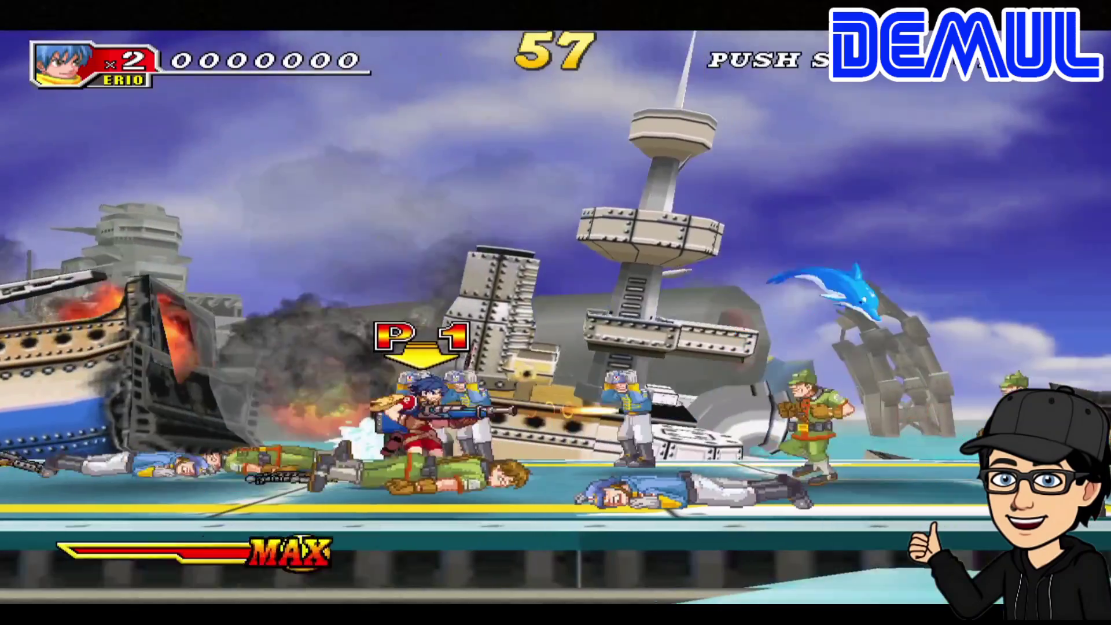
pyautogui.press('Right')
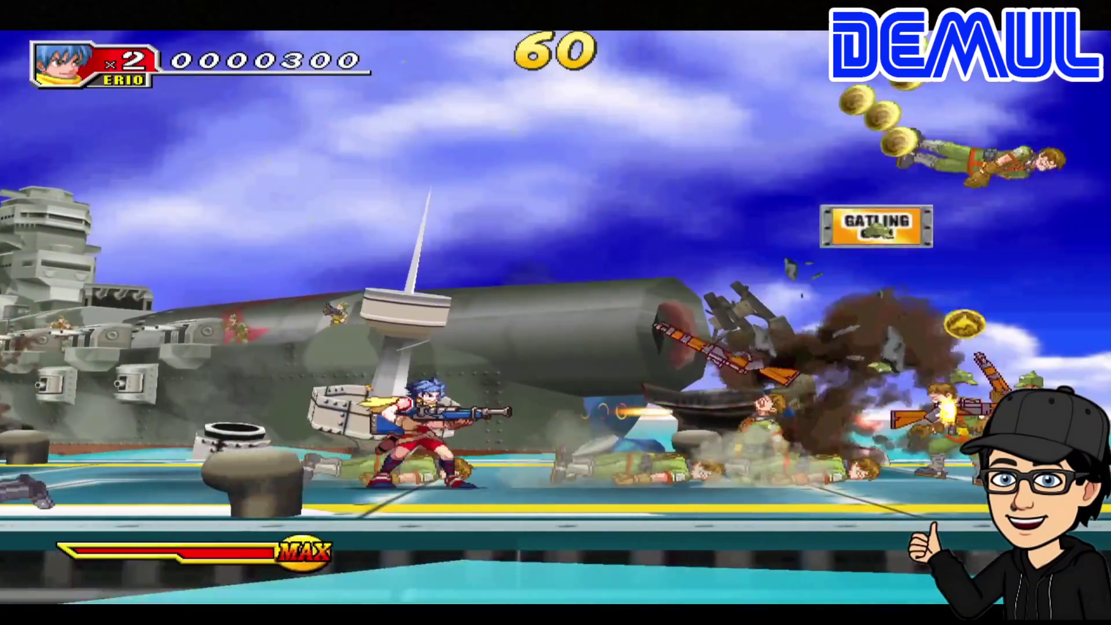
pyautogui.press('Up')
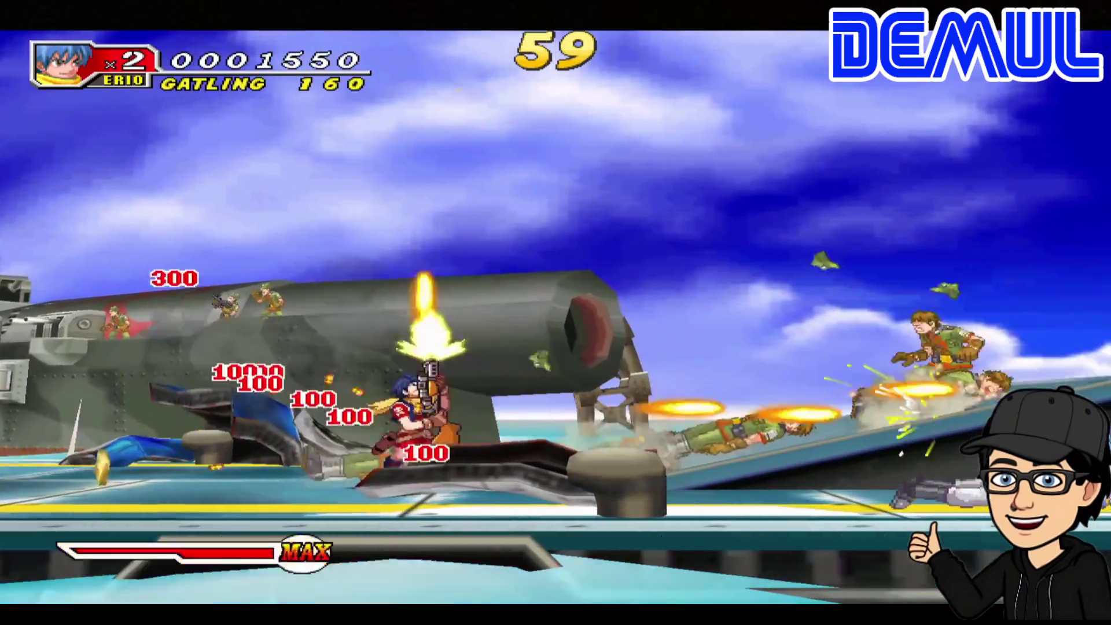
pyautogui.press('Right')
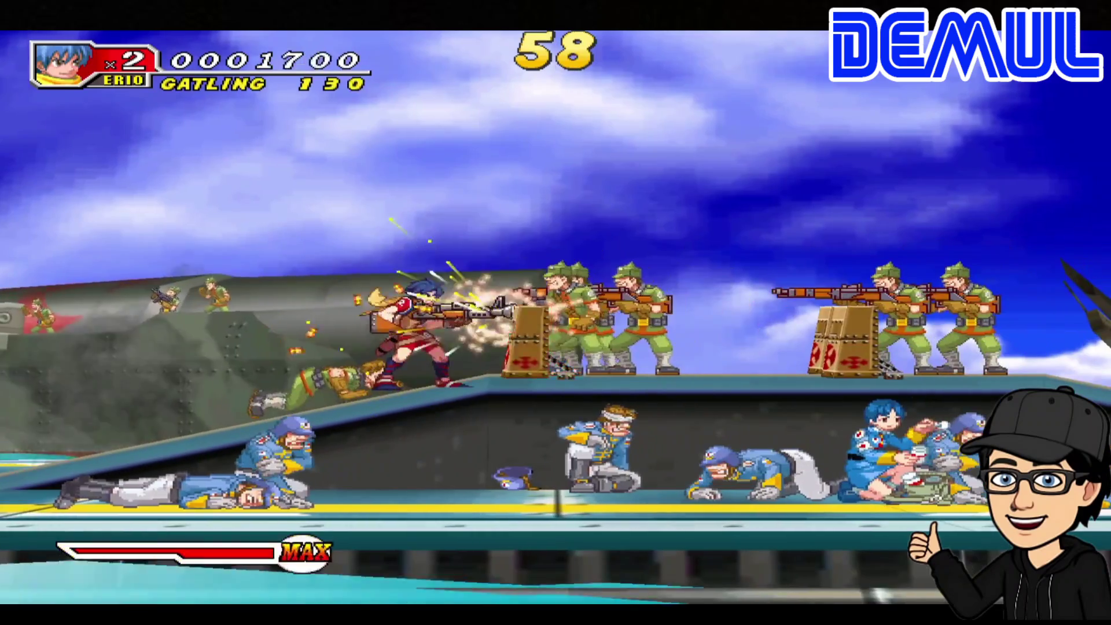
pyautogui.press('Right')
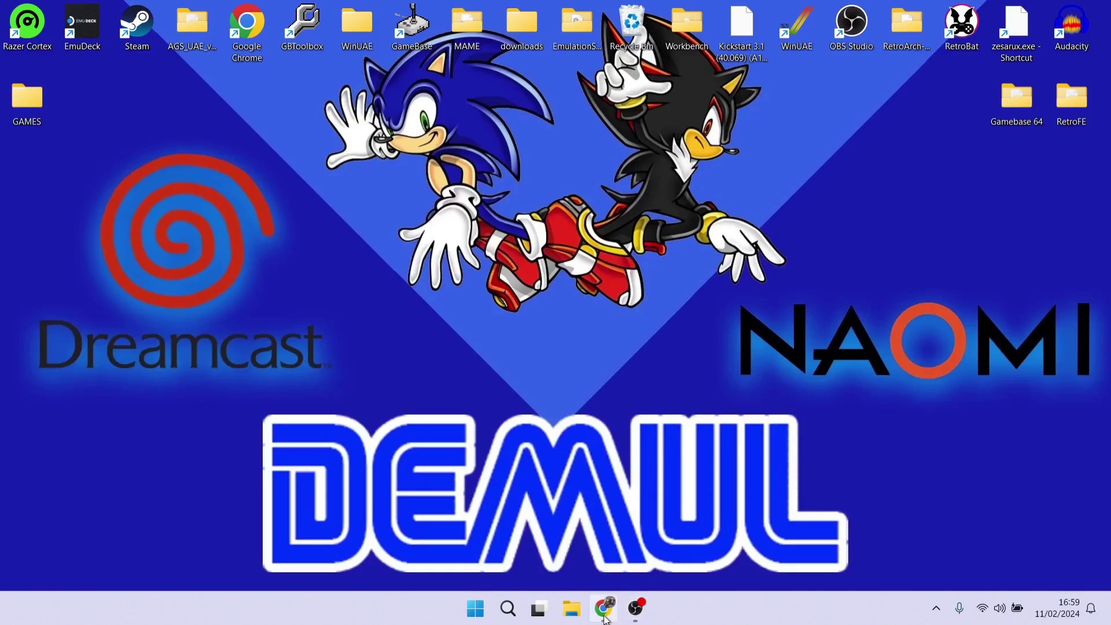
# Download the latest DEMUL x86 v0.7 build 280418 from the site's Downloads page, keeping the blocked file
pyautogui.click(599, 614)
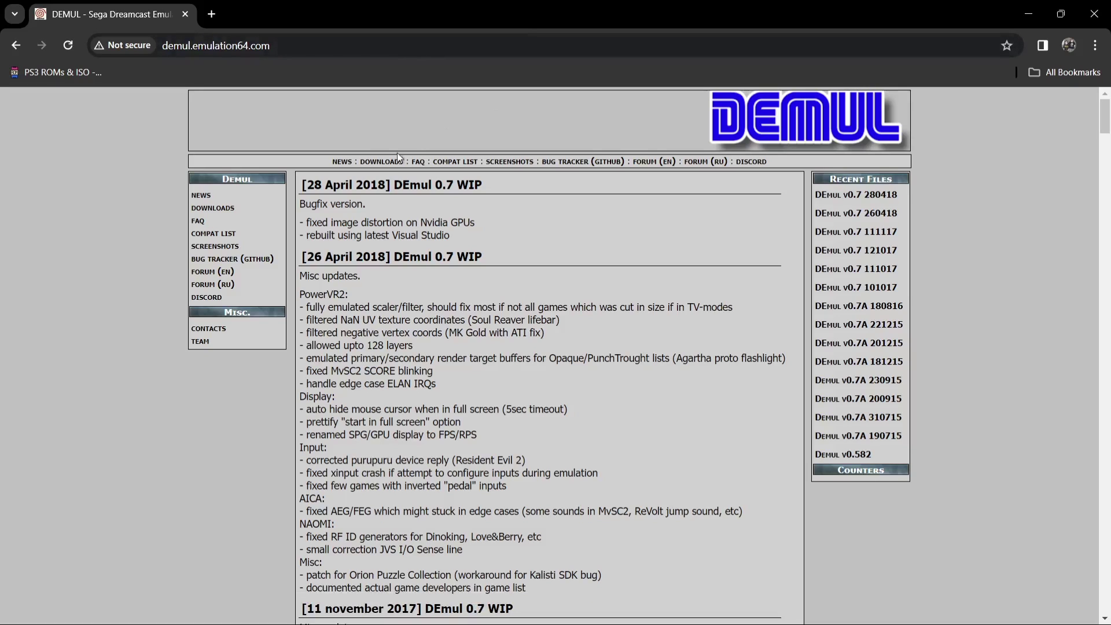
pyautogui.click(380, 164)
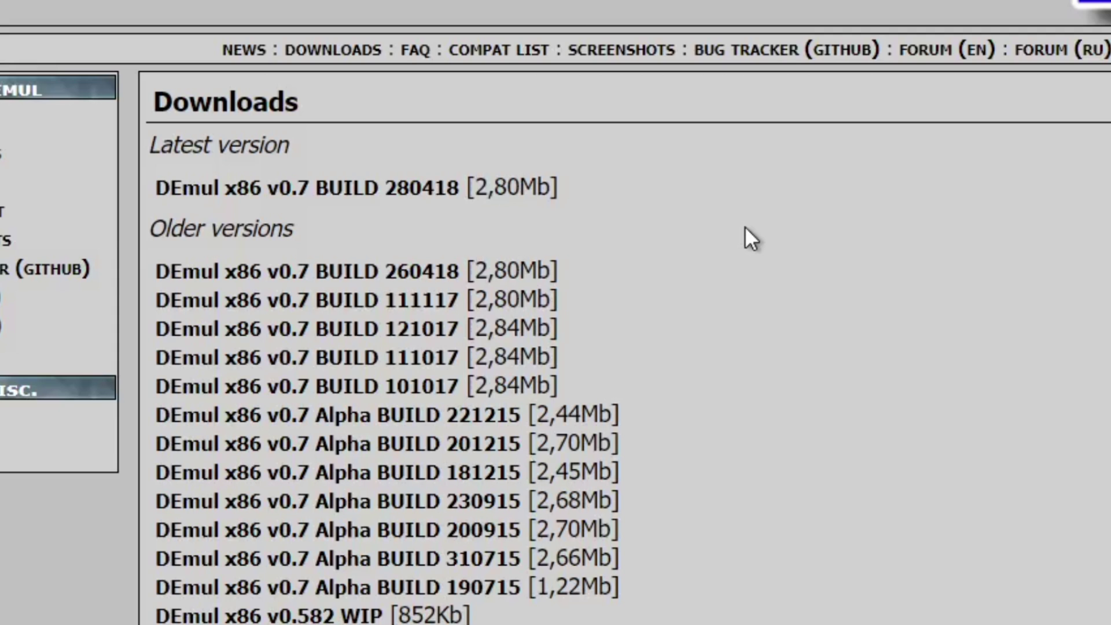
pyautogui.click(426, 194)
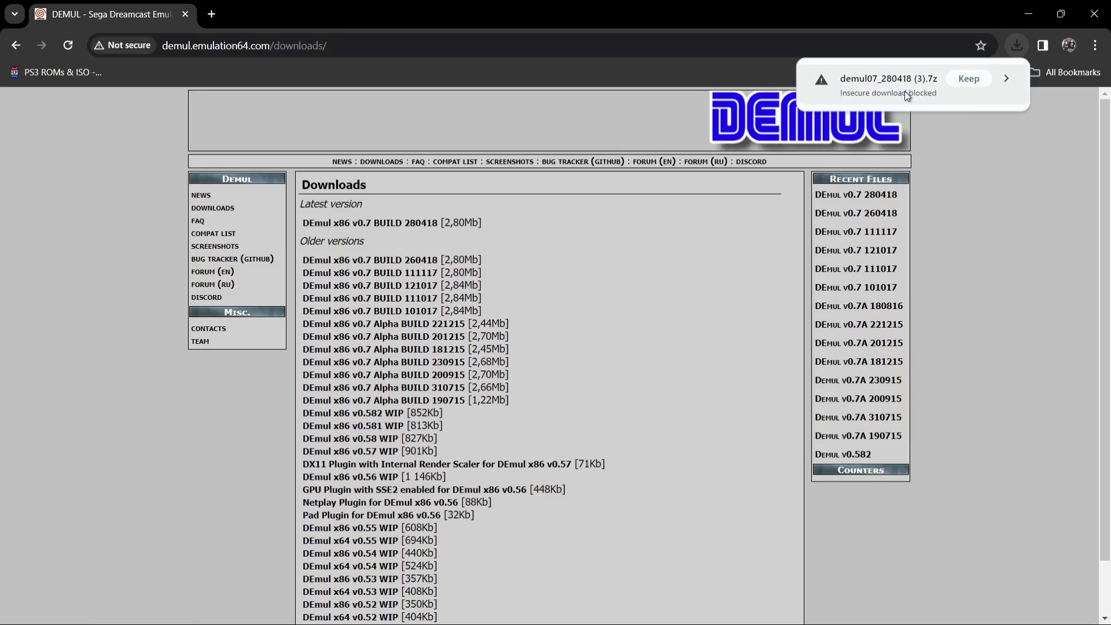
pyautogui.click(978, 75)
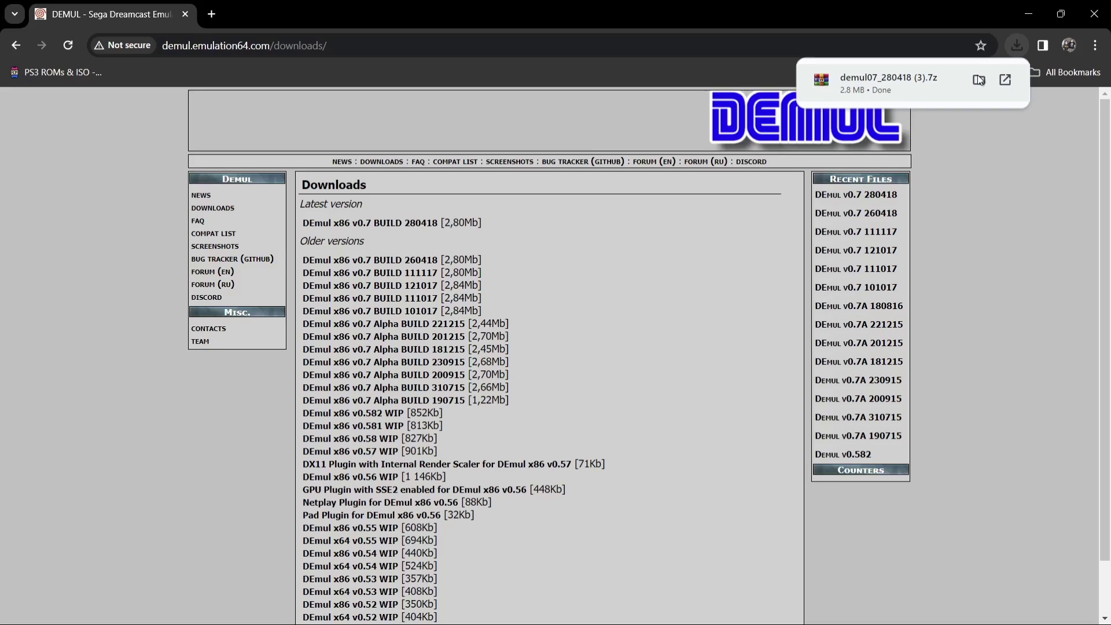
# Open the downloaded archive in WinRAR over the desktop and dismiss the trial reminder
pyautogui.click(912, 88)
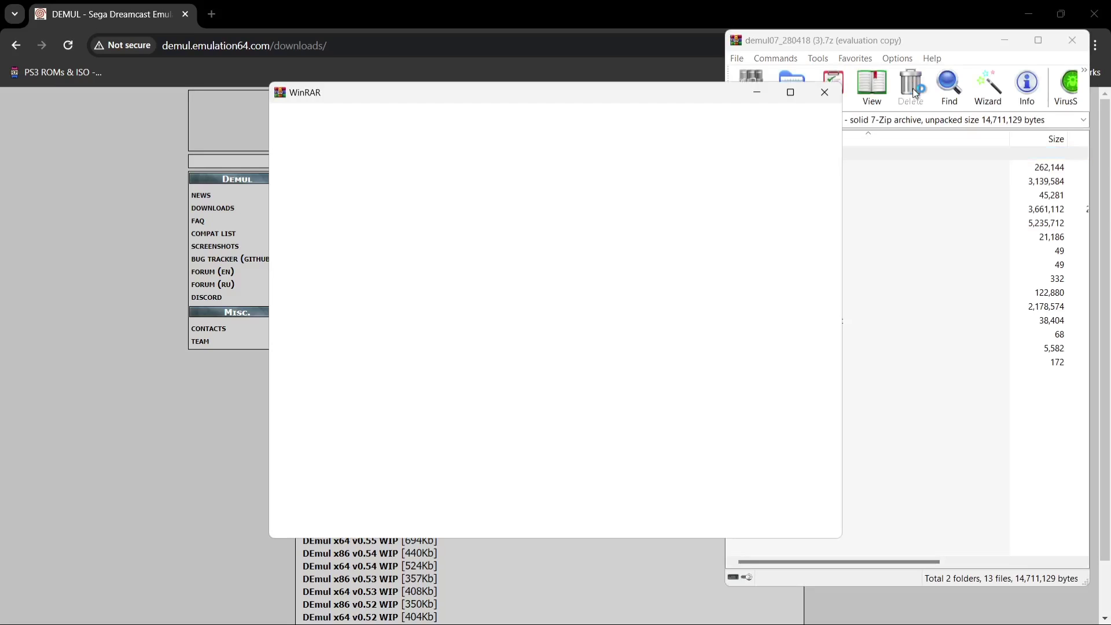
pyautogui.click(1030, 15)
pyautogui.click(825, 92)
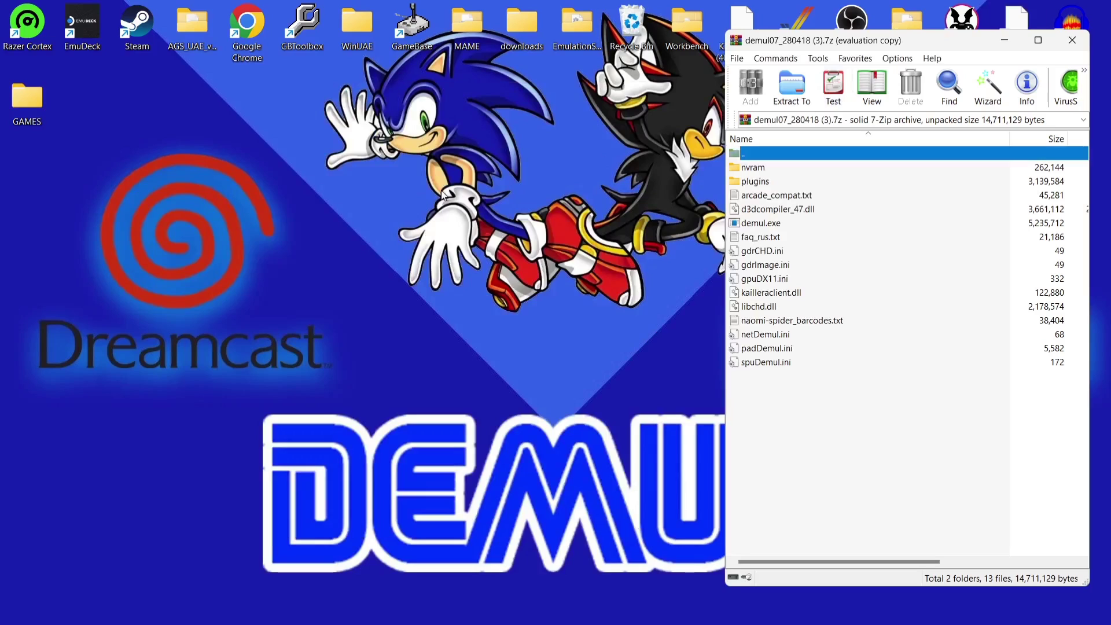
# Create a new desktop folder named 'Demul'
pyautogui.rightClick(273, 218)
pyautogui.moveTo(292, 230)
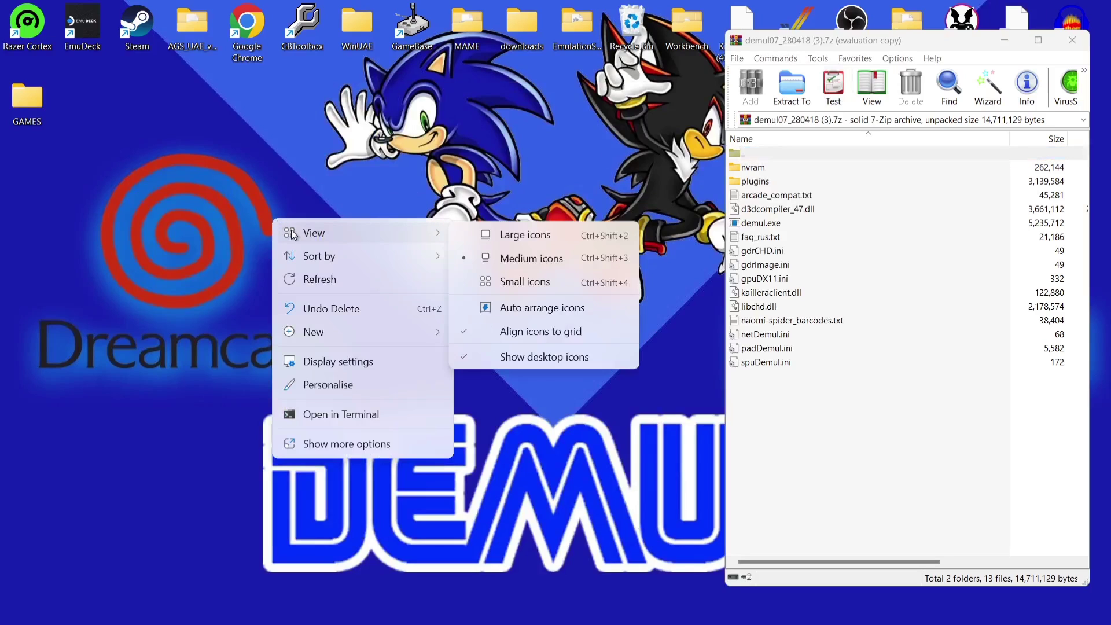
pyautogui.moveTo(349, 338)
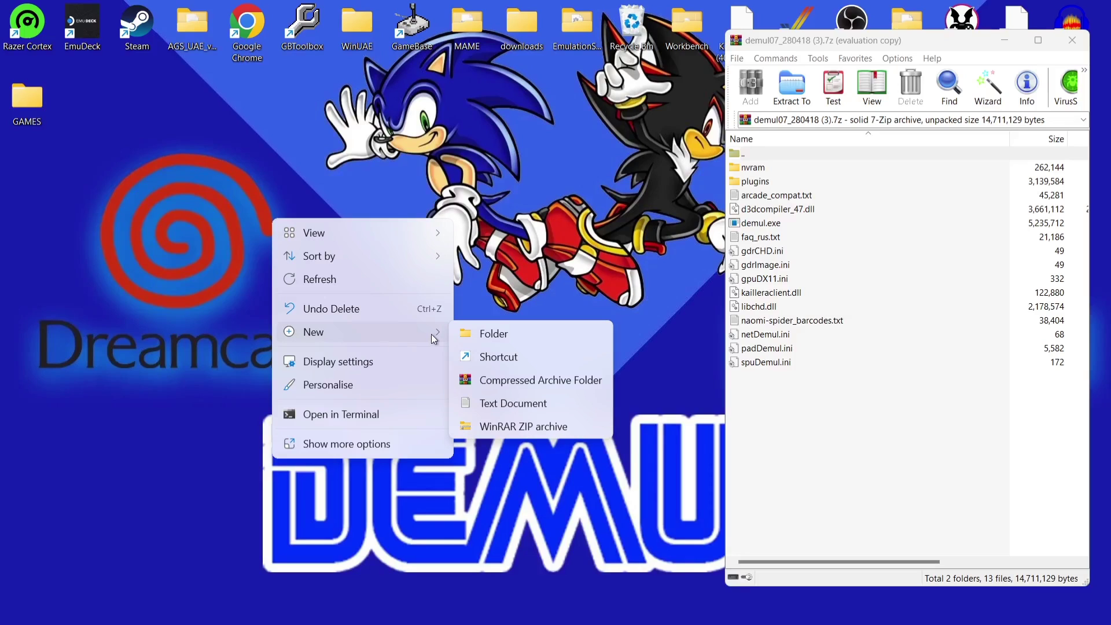
pyautogui.click(485, 334)
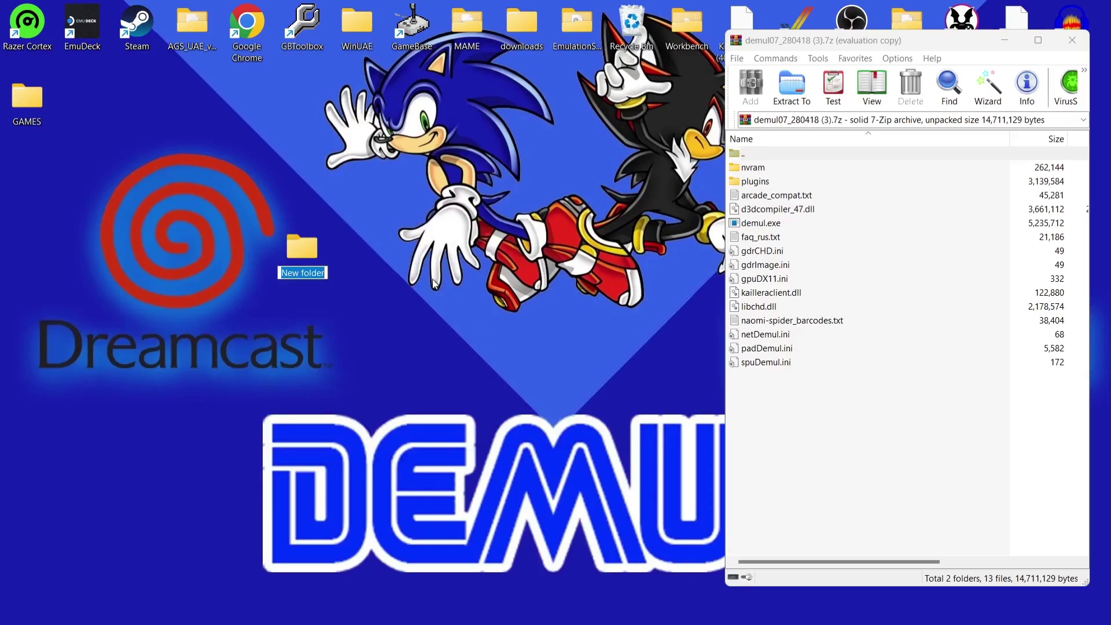
pyautogui.write('Demul')
pyautogui.press('Return')
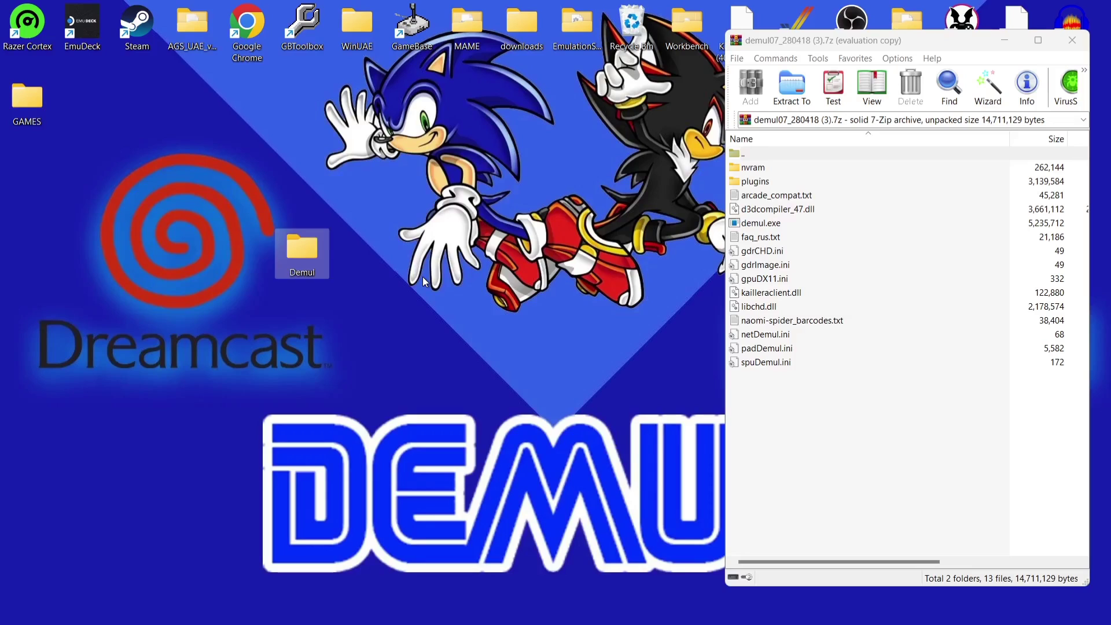
# Extract all archive files and folders into the Demul folder, then close WinRAR
pyautogui.click(853, 415)
pyautogui.moveTo(853, 416); pyautogui.dragTo(763, 171)
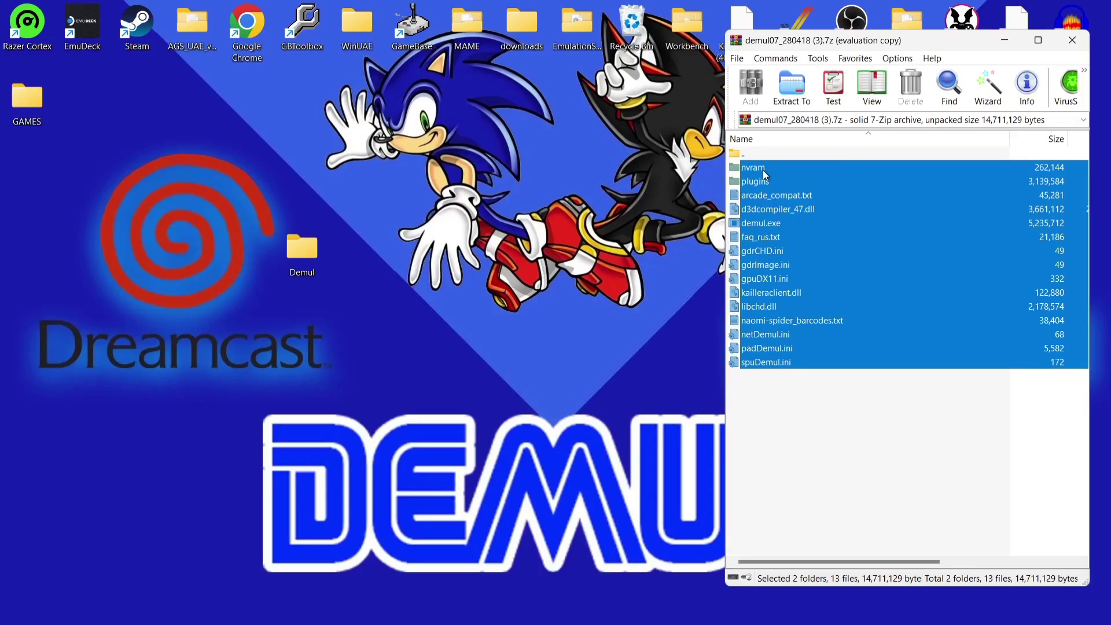
pyautogui.moveTo(284, 296); pyautogui.dragTo(301, 245)
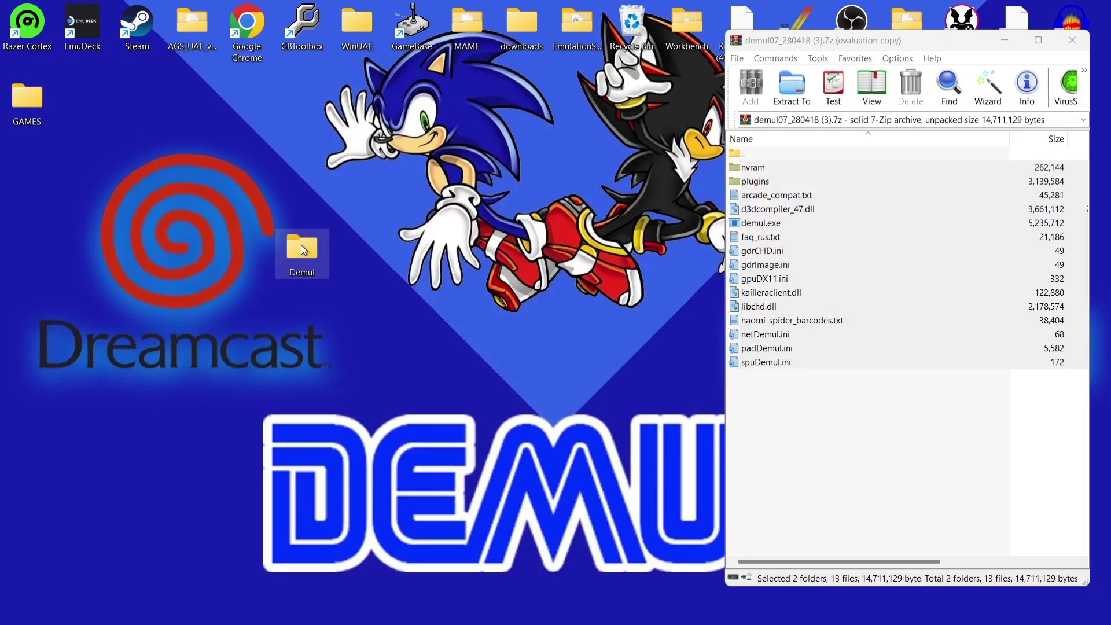
pyautogui.click(1073, 40)
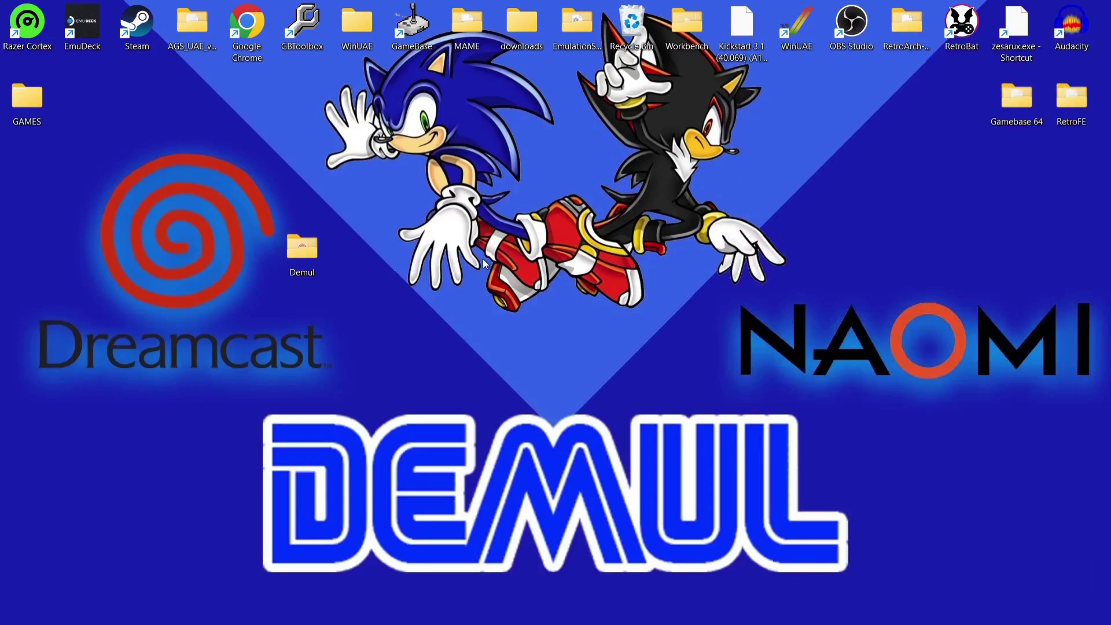
# Open the GAMES folder and scroll through its 417 ROM folders and zip files
pyautogui.click(300, 258)
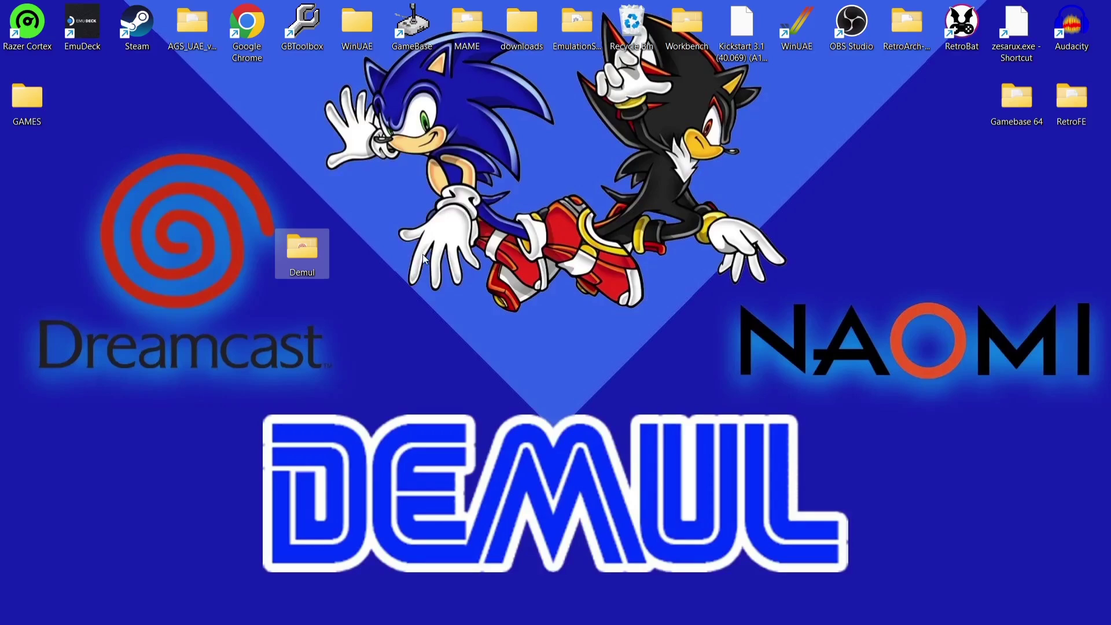
pyautogui.doubleClick(35, 107)
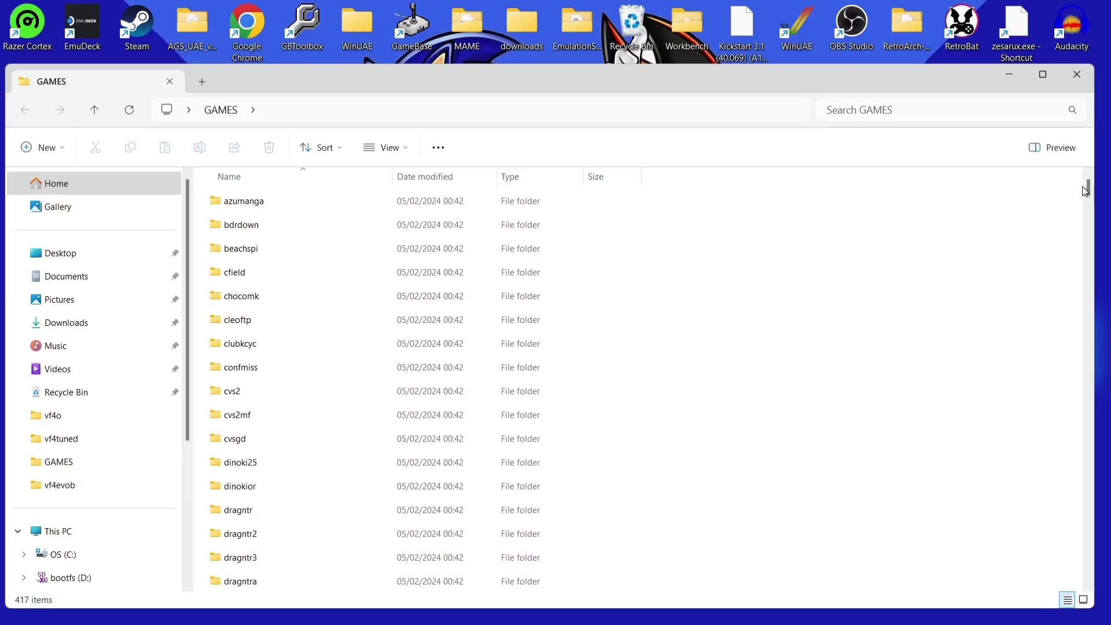
pyautogui.moveTo(1086, 190); pyautogui.dragTo(1099, 300)
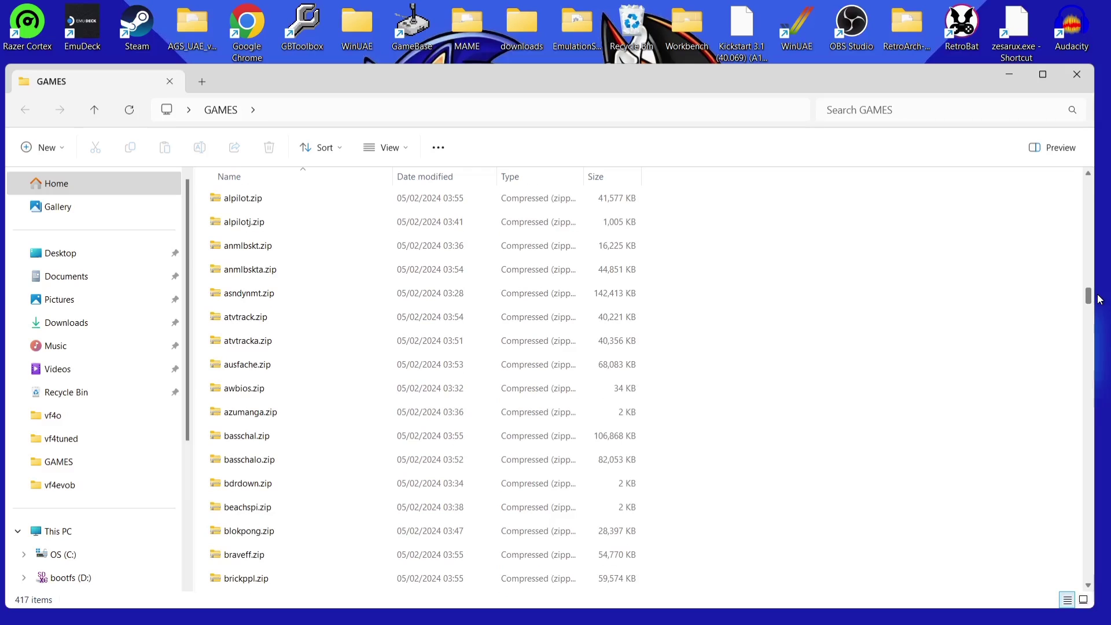
pyautogui.moveTo(1099, 299); pyautogui.dragTo(1107, 201)
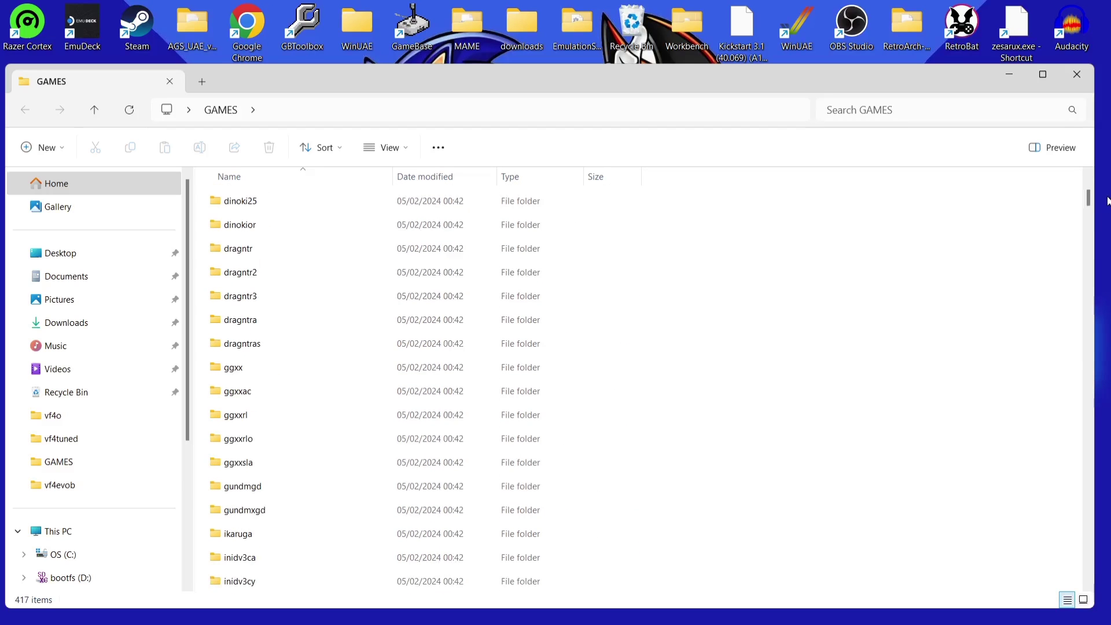
# Inspect the dinoki25 folder's CHD image, then return to the GAMES list
pyautogui.doubleClick(337, 203)
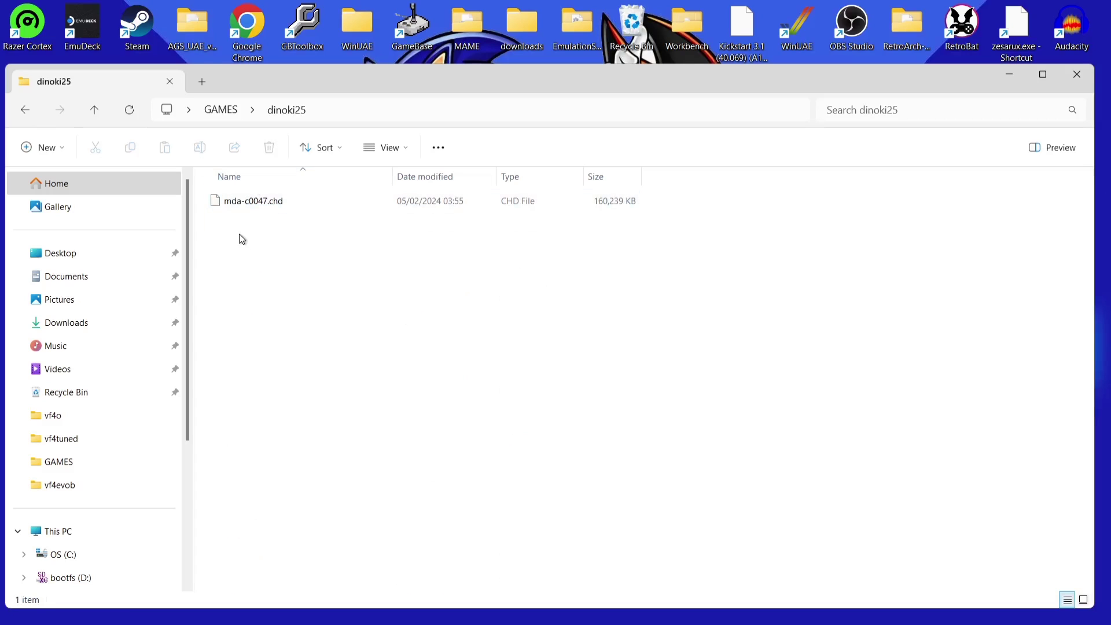
pyautogui.click(25, 110)
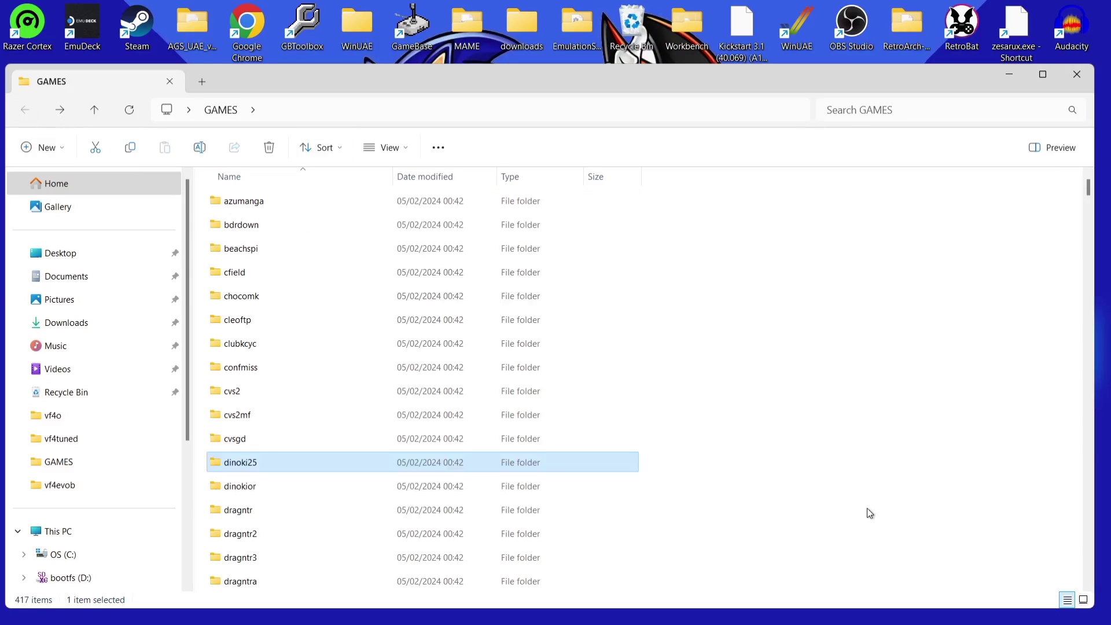
pyautogui.moveTo(1091, 188)
pyautogui.mouseDown()
pyautogui.moveTo(1091, 416)
pyautogui.moveTo(1104, 478)
pyautogui.moveTo(1088, 182)
pyautogui.mouseUp()
pyautogui.click(918, 369)
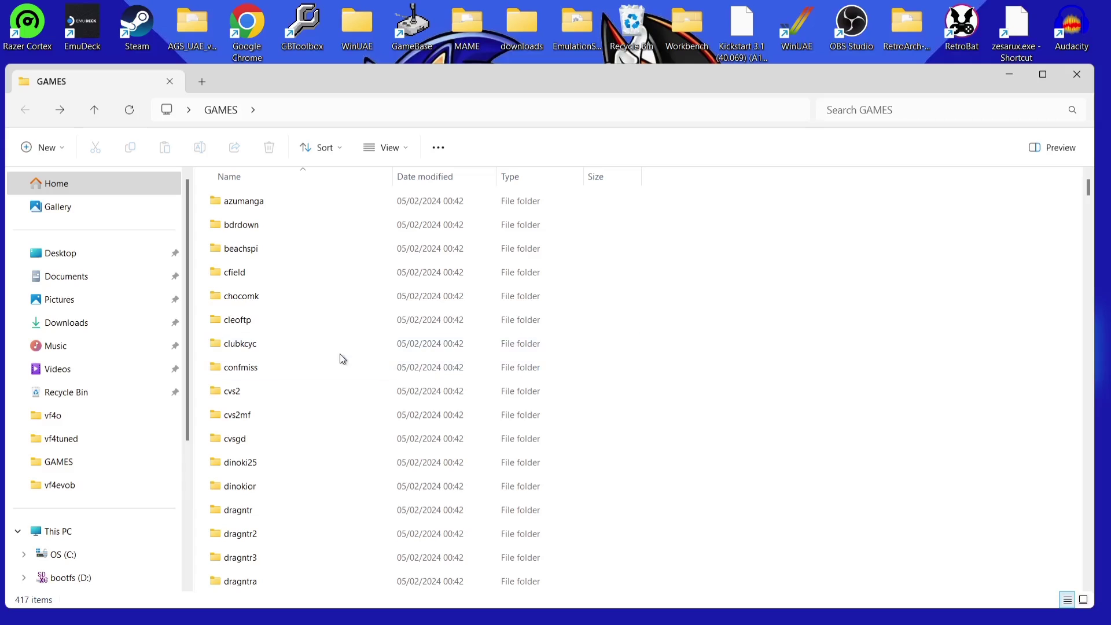
# Move the GAMES folder into Demul and open Demul to confirm its 16 items
pyautogui.click(1077, 74)
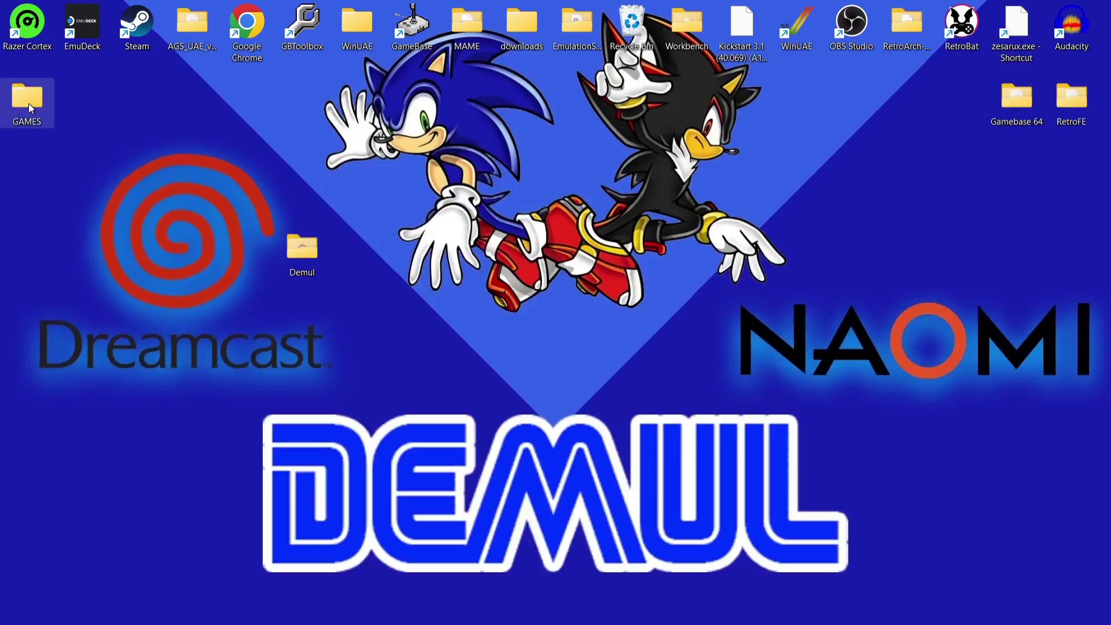
pyautogui.moveTo(328, 211); pyautogui.dragTo(305, 252)
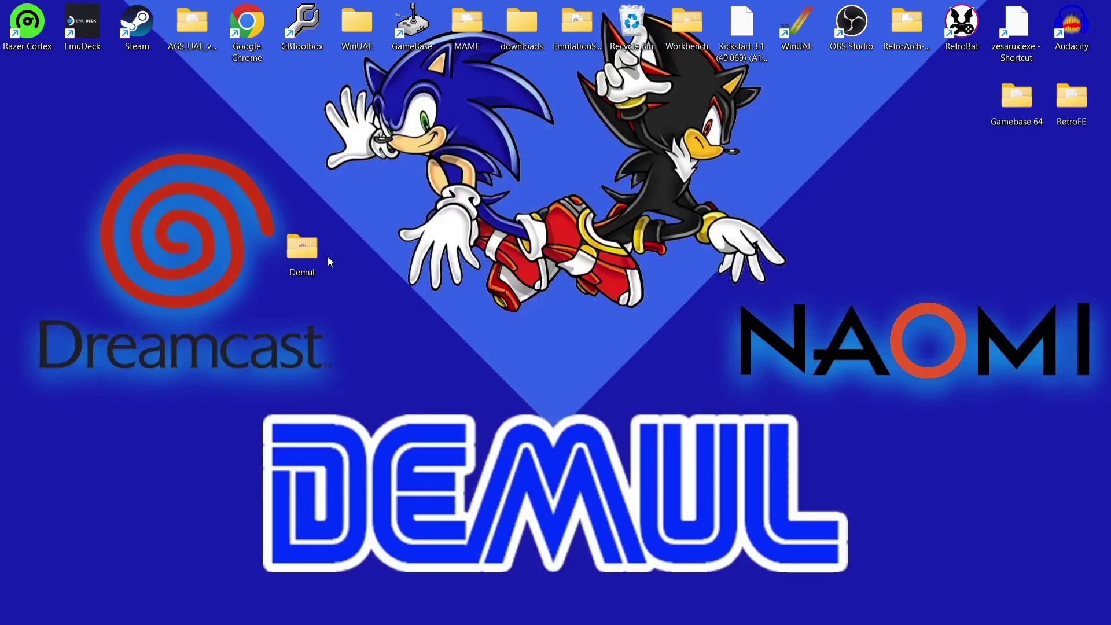
pyautogui.doubleClick(301, 245)
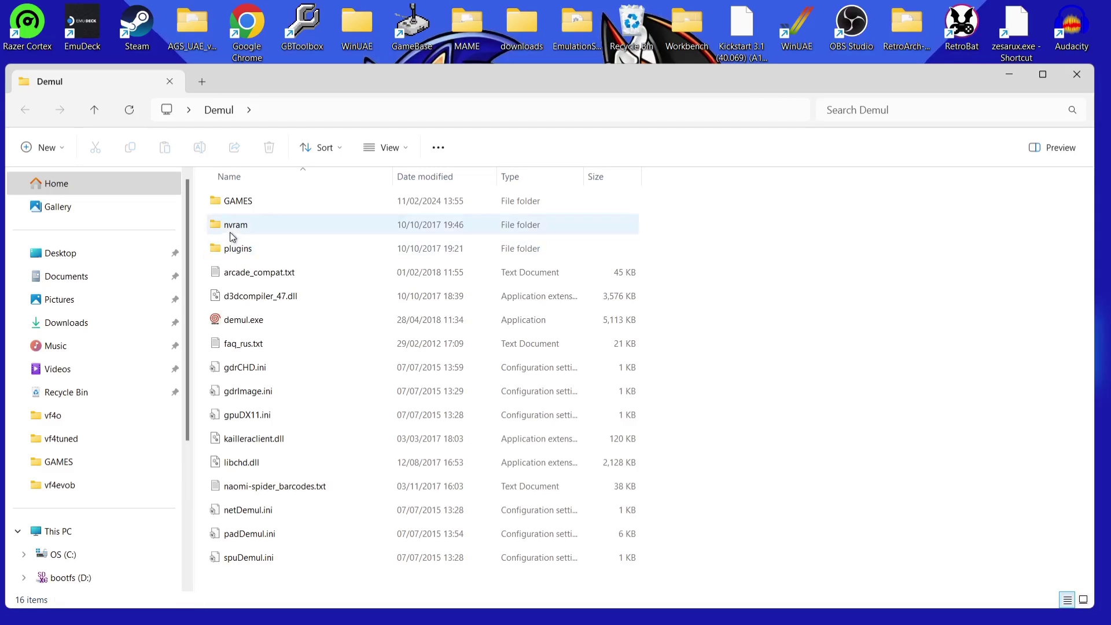